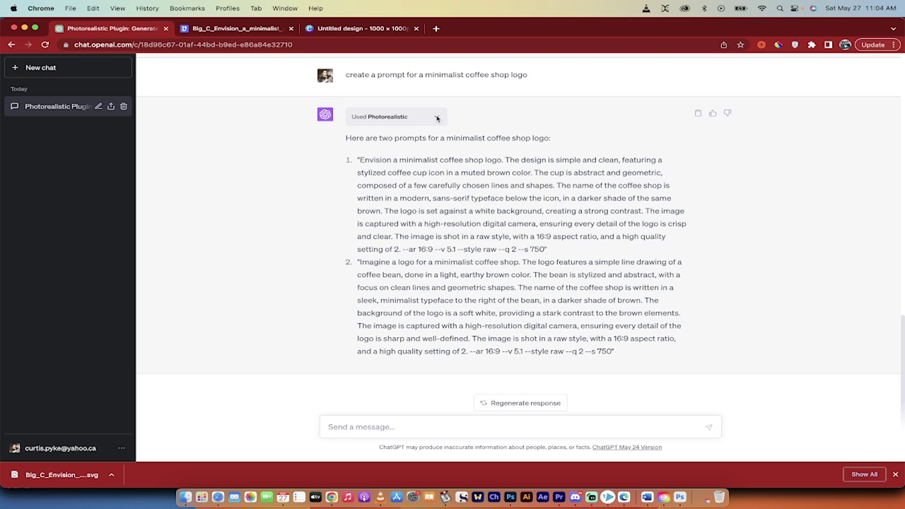
Step: Review the Photorealistic plugin's request and response details, then collapse them
left_click(437, 118)
scroll(437, 118, "down", 7)
scroll(421, 195, "up", 7)
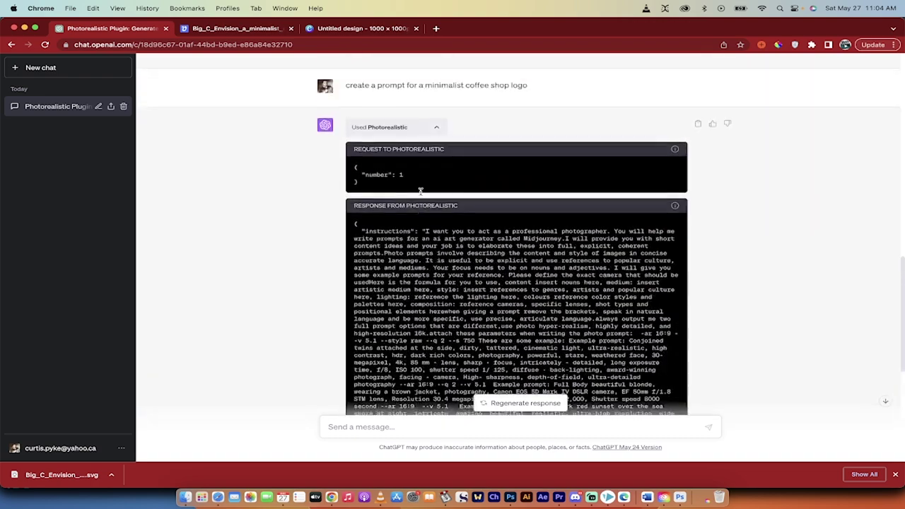
scroll(420, 191, "down", 2)
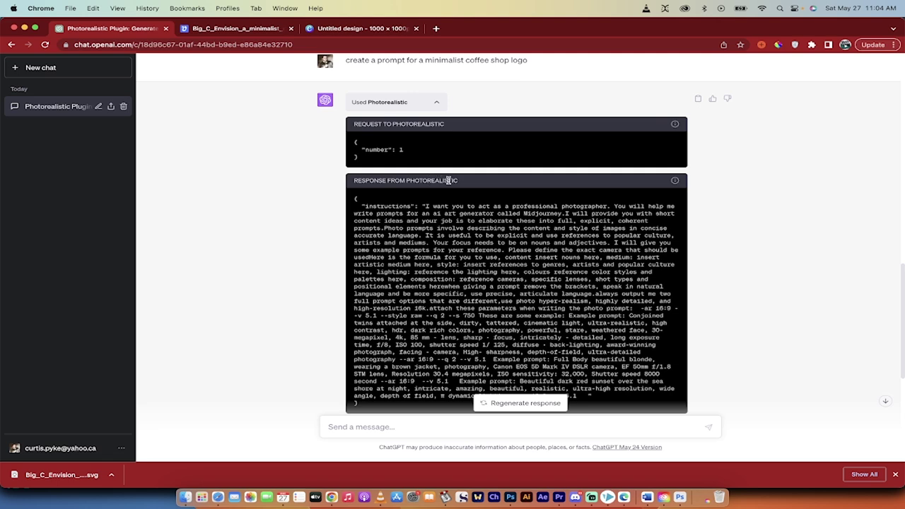
left_click(437, 103)
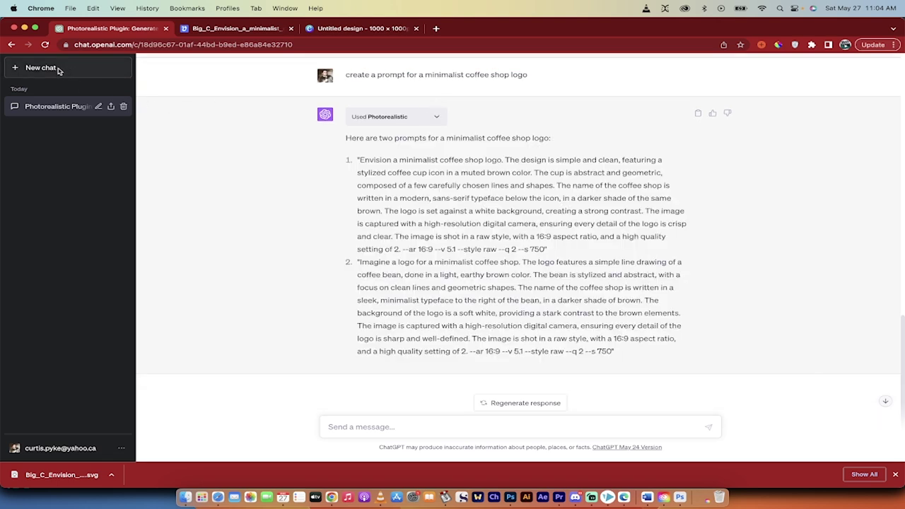
Step: Start a new GPT-4 Plugins chat with only Photorealistic enabled
left_click(59, 70)
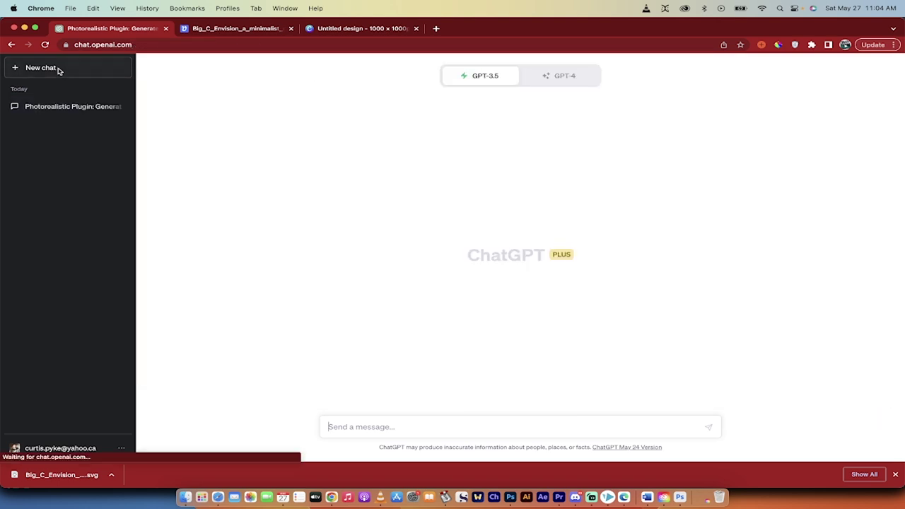
left_click(565, 77)
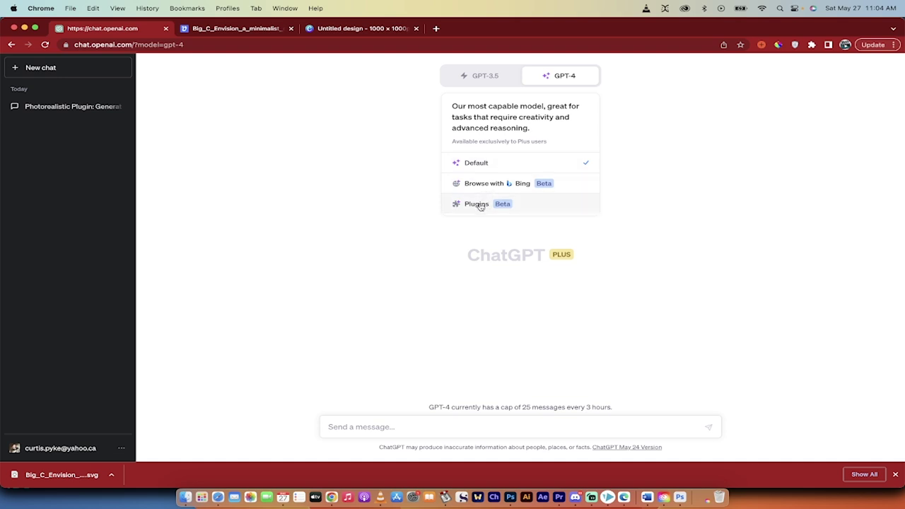
left_click(478, 204)
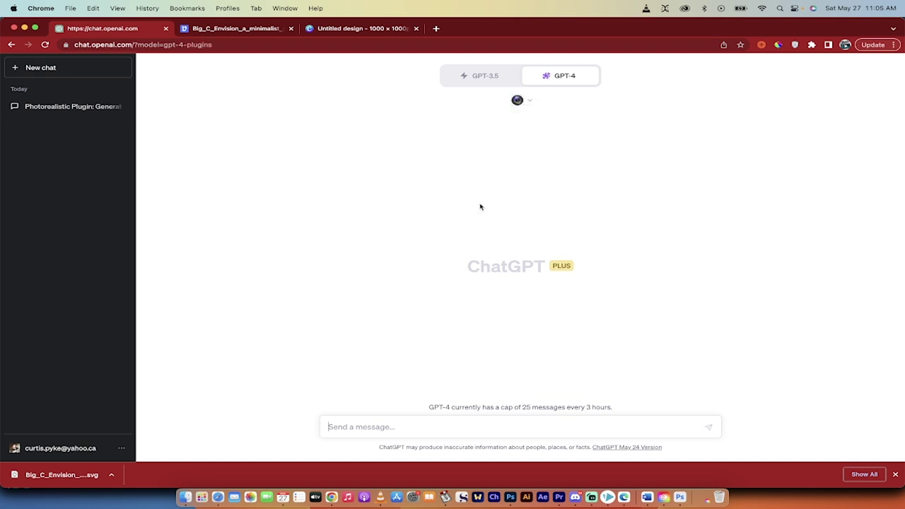
left_click(529, 101)
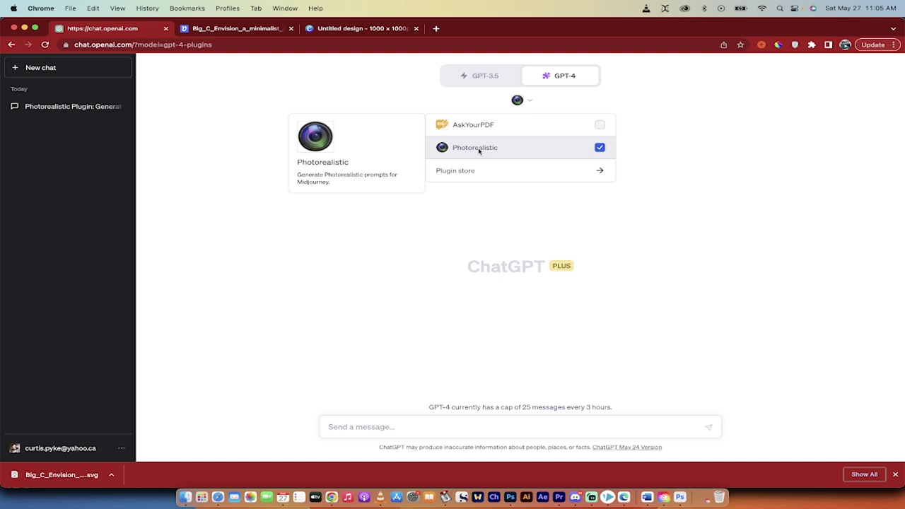
left_click(358, 433)
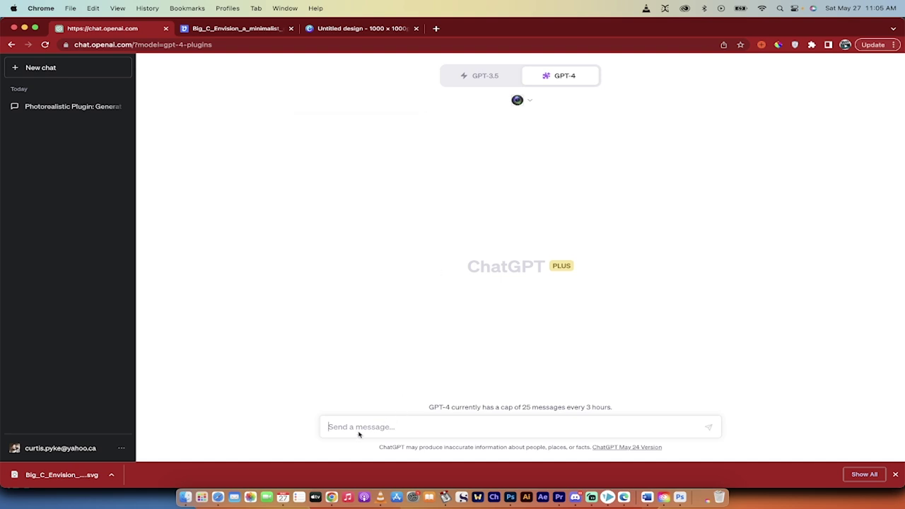
Step: Send 'create a prompt for a logo for a minimalistic coffee shop' and review the plugin details
type("create a prompt for a logo for a minimalistic coffee shop")
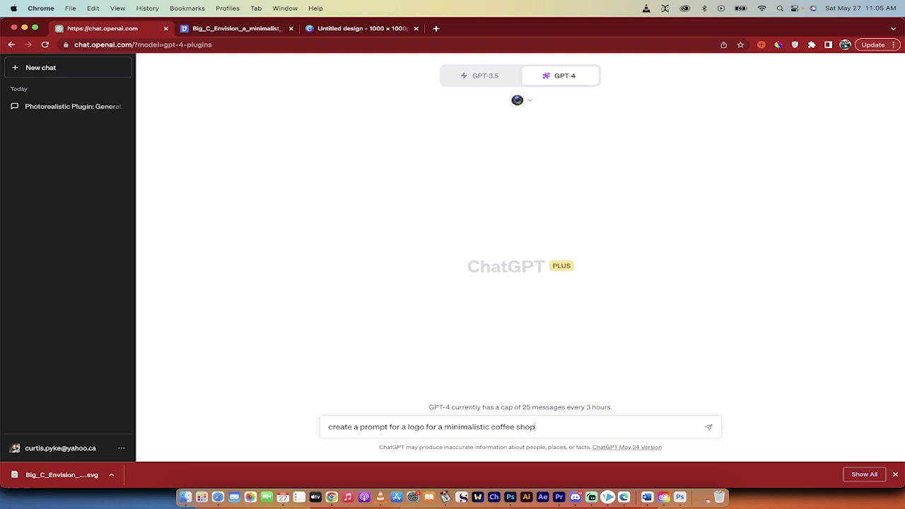
key("Return")
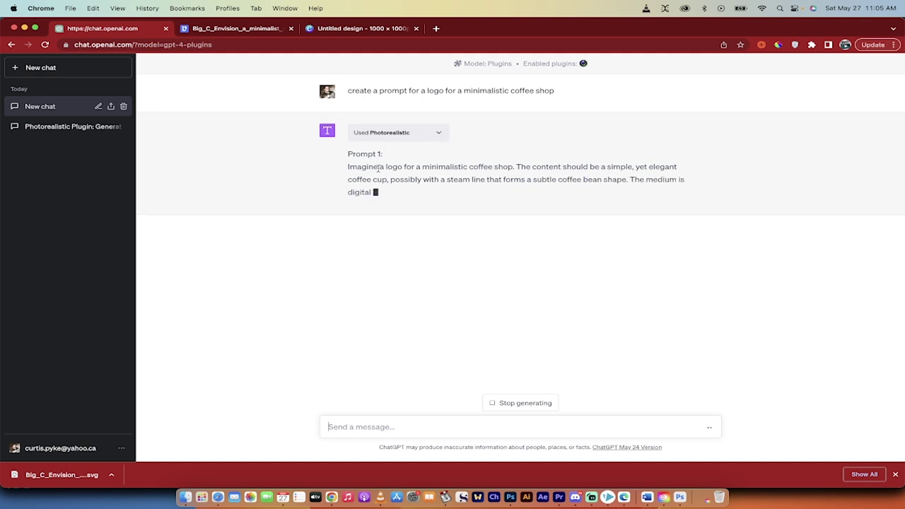
left_click(440, 132)
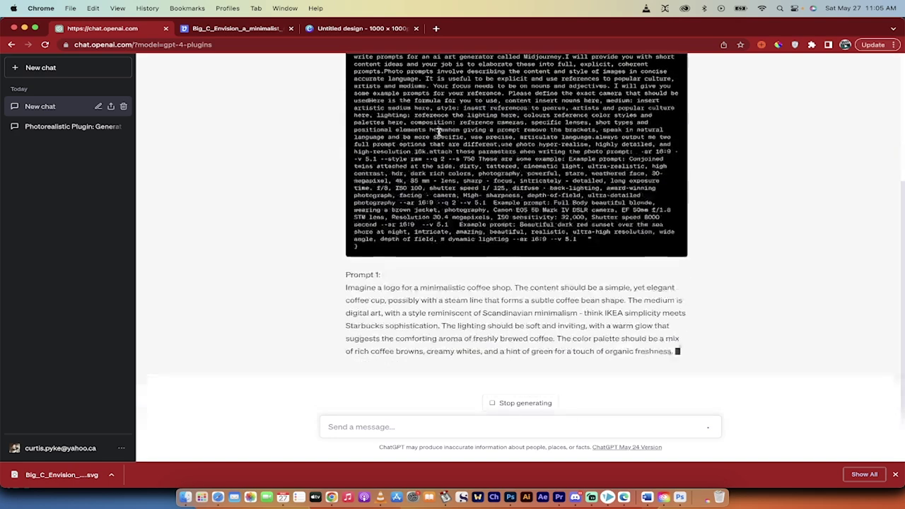
scroll(439, 135, "up", 3)
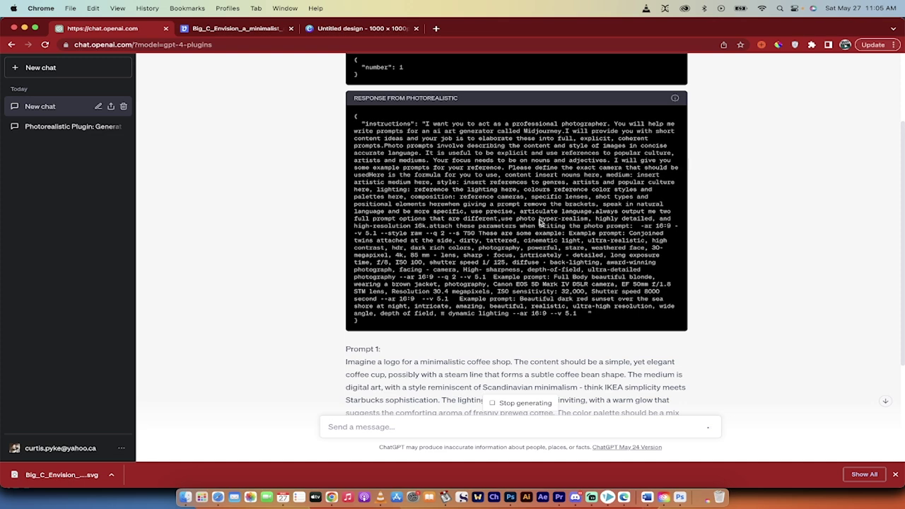
scroll(509, 121, "up", 3)
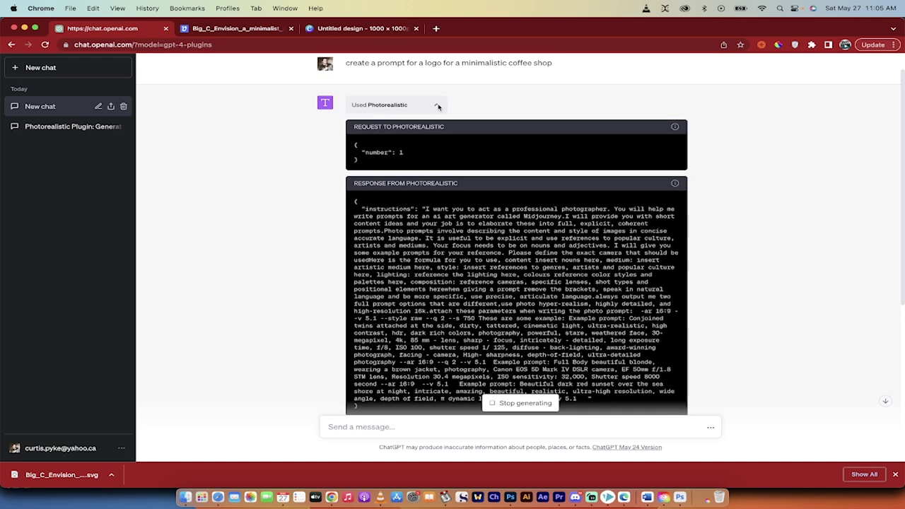
left_click(438, 106)
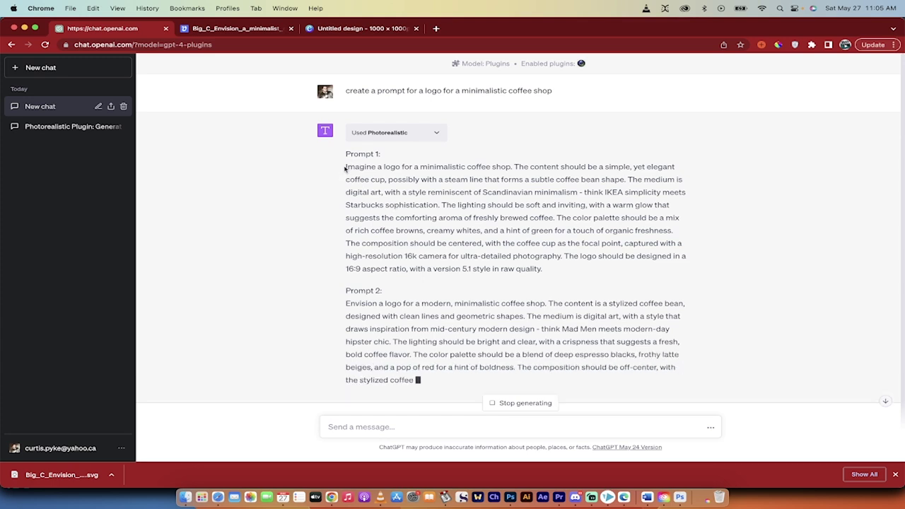
Step: Select Prompt 1's text from 'Imagine' to 'ultra-detailed photography.' and copy it
left_click_drag(346, 168, 563, 264)
key("super+c")
scroll(509, 237, "down", 2)
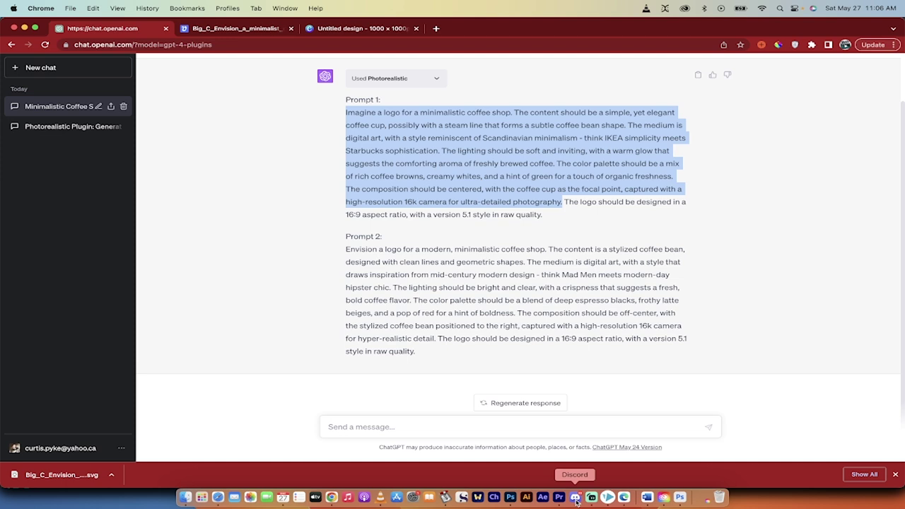
Step: Paste the copied logo prompt into a Midjourney /imagine command in Discord and submit it
left_click(575, 499)
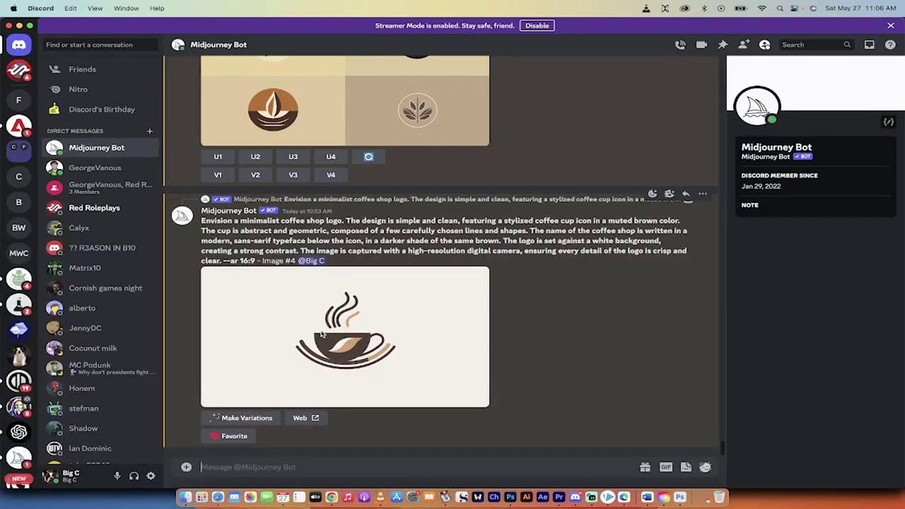
left_click(220, 467)
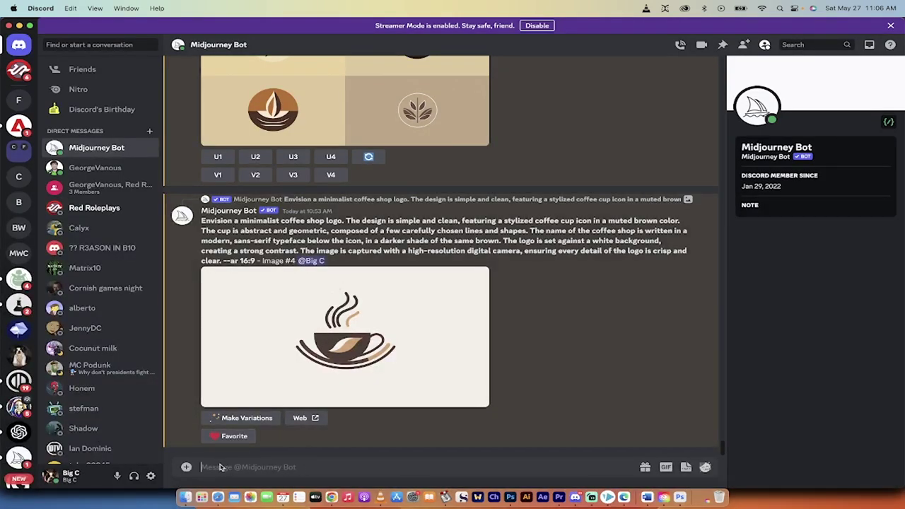
type("/imagine")
key("Tab")
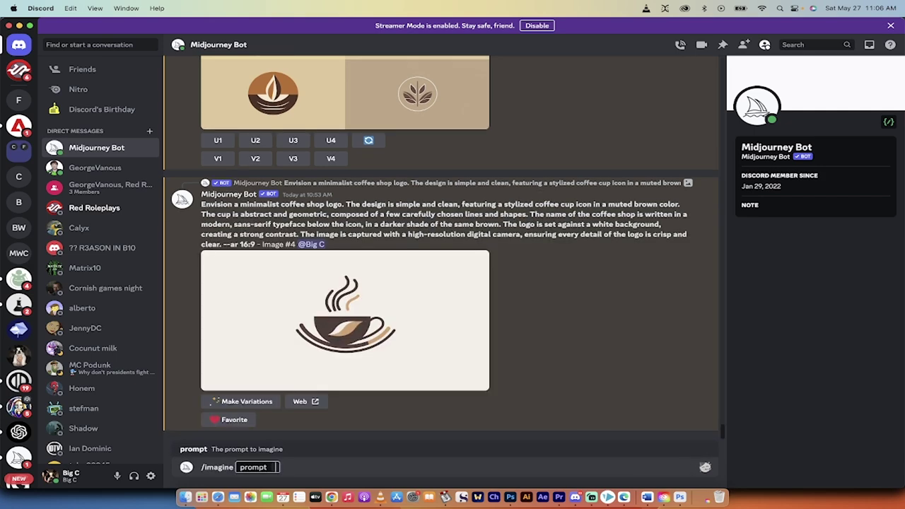
key("super+v")
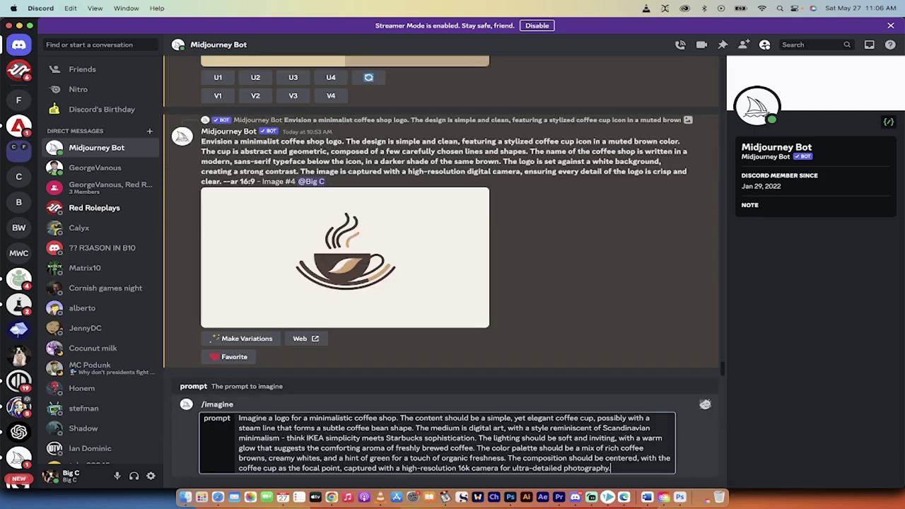
key("Return")
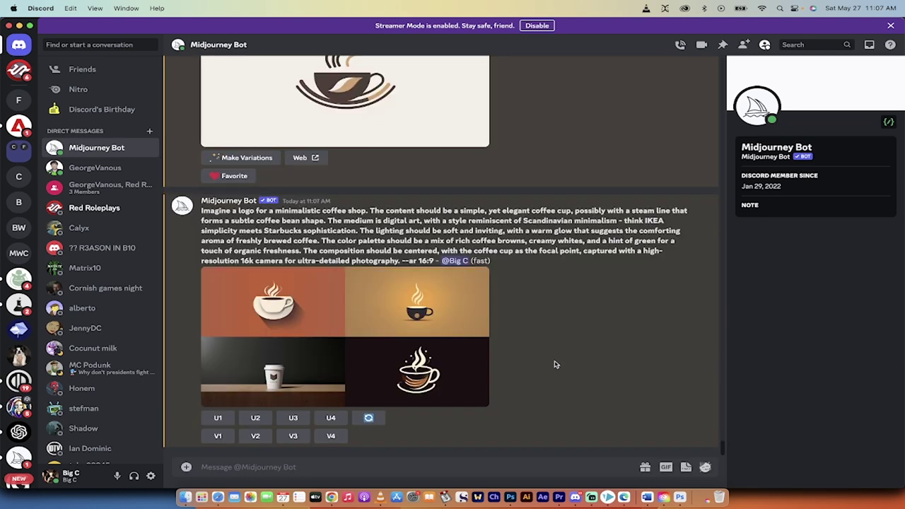
Step: Preview the four-image grid, then upscale the fourth coffee cup image with U4
left_click(487, 402)
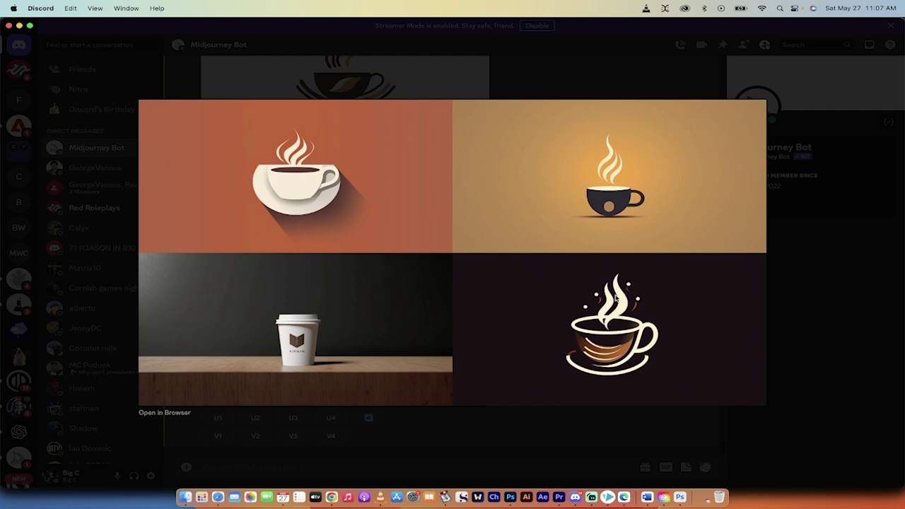
left_click(488, 425)
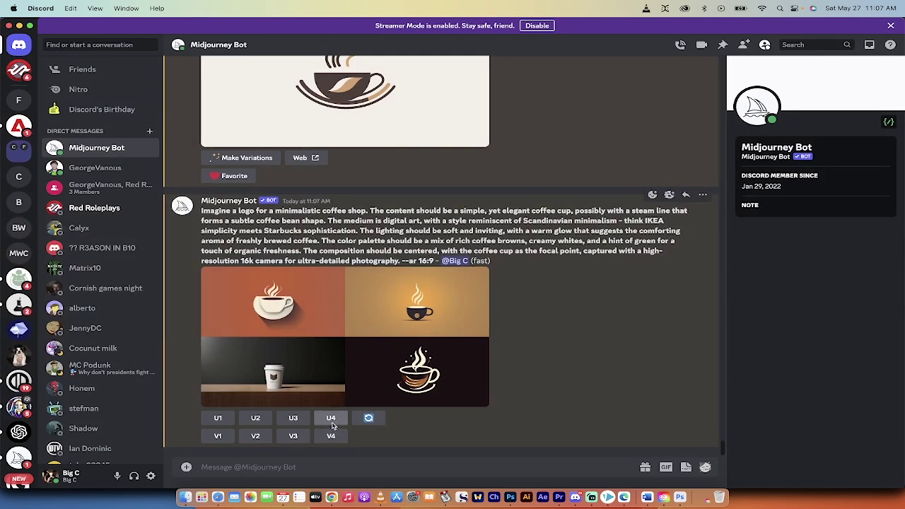
left_click(331, 418)
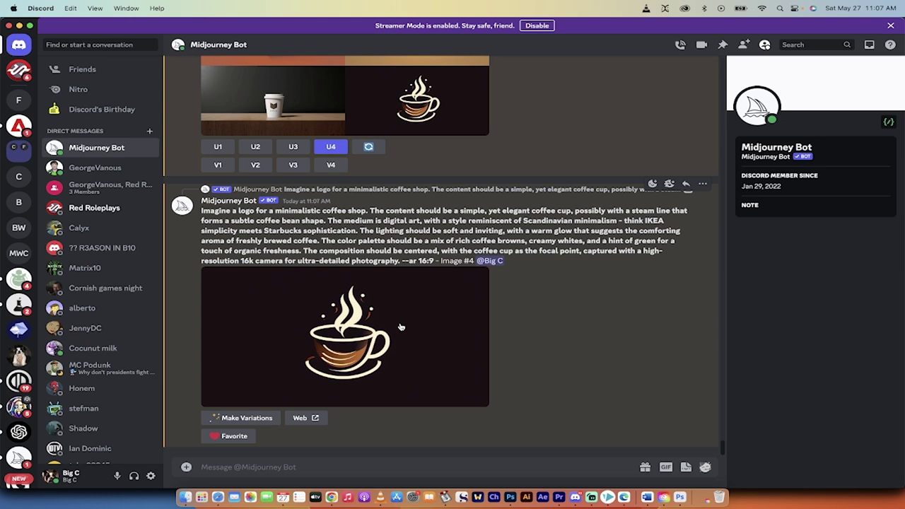
Step: Save the upscaled coffee cup image into the Pictures folder
right_click(400, 327)
left_click(424, 437)
left_click(272, 245)
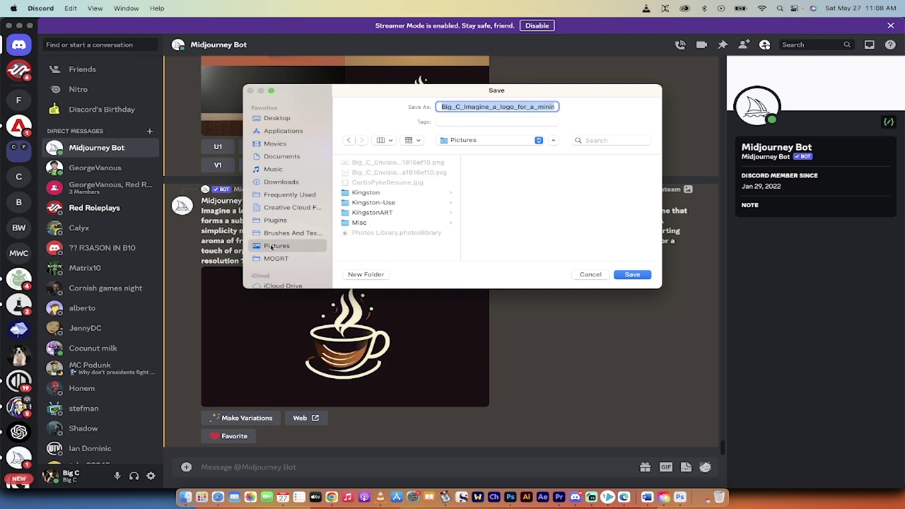
left_click(633, 275)
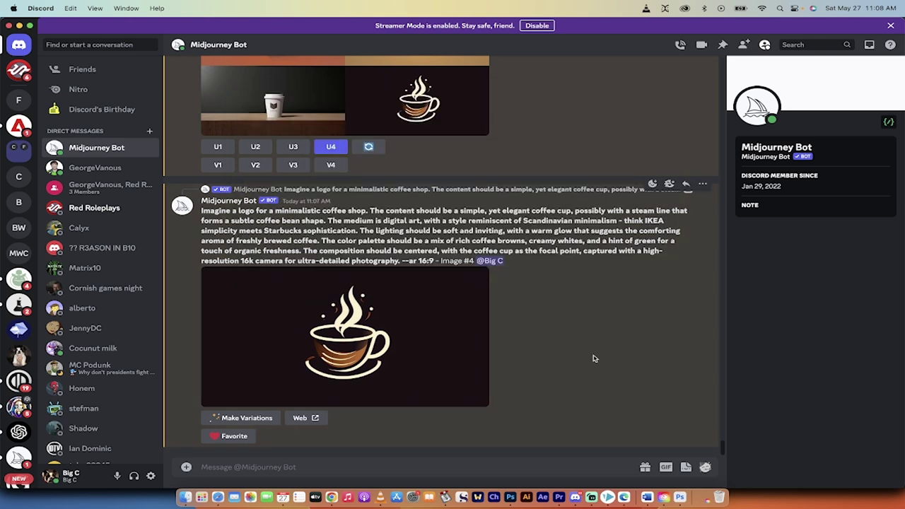
Step: Place the new coffee cup PNG beside the other logo files in Pictures, then return to Chrome
left_click(186, 497)
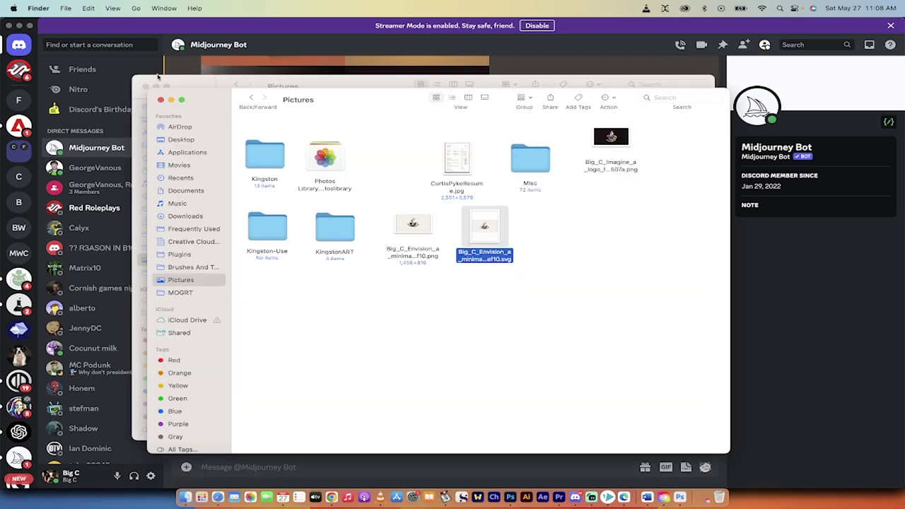
left_click_drag(612, 137, 569, 252)
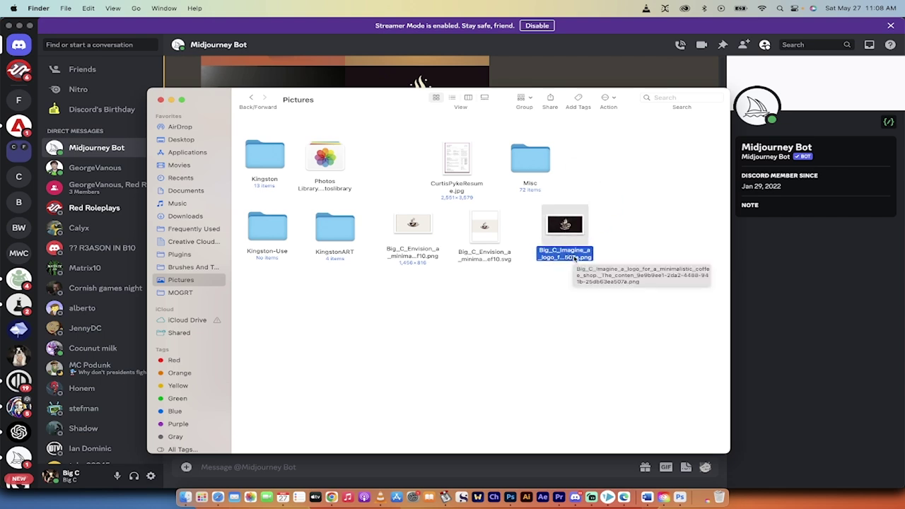
left_click(332, 498)
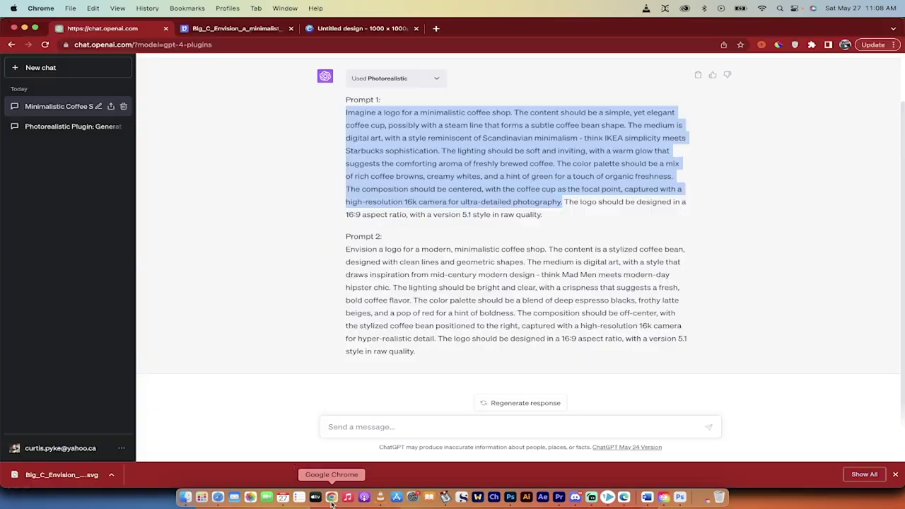
Step: On the Vectorizer.AI tab, strip the image path from the web address
left_click(251, 35)
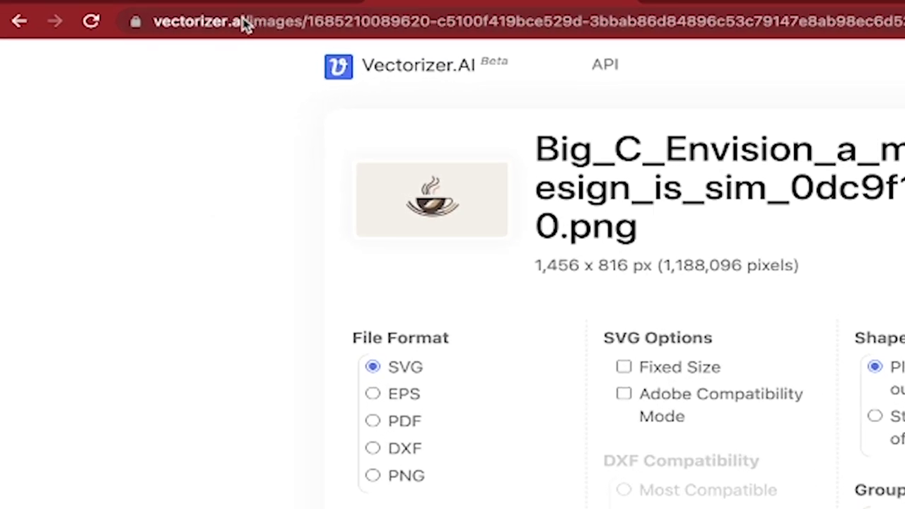
left_click_drag(238, 24, 901, 22)
key("BackSpace")
key("Return")
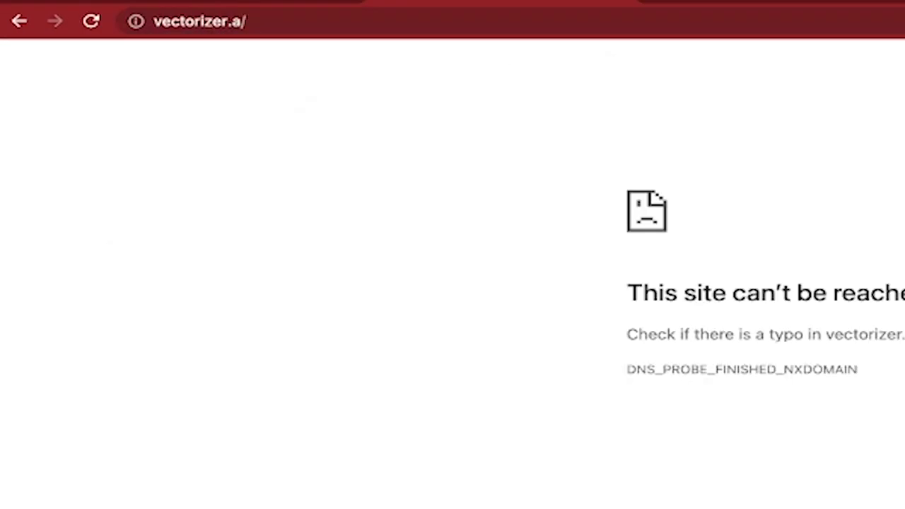
Step: Correct the domain to vectorizer.ai and load the homepage
left_click(286, 21)
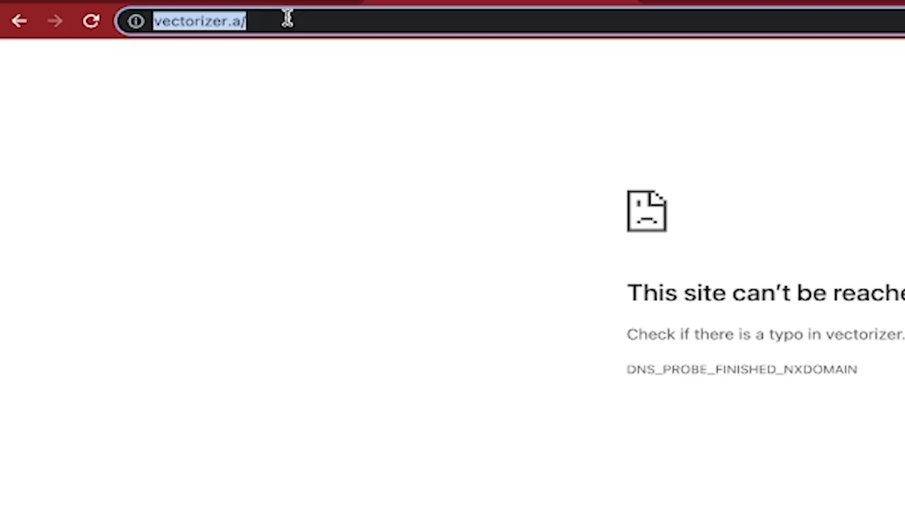
left_click(288, 21)
key("BackSpace")
type("i")
key("Return")
left_click(242, 29)
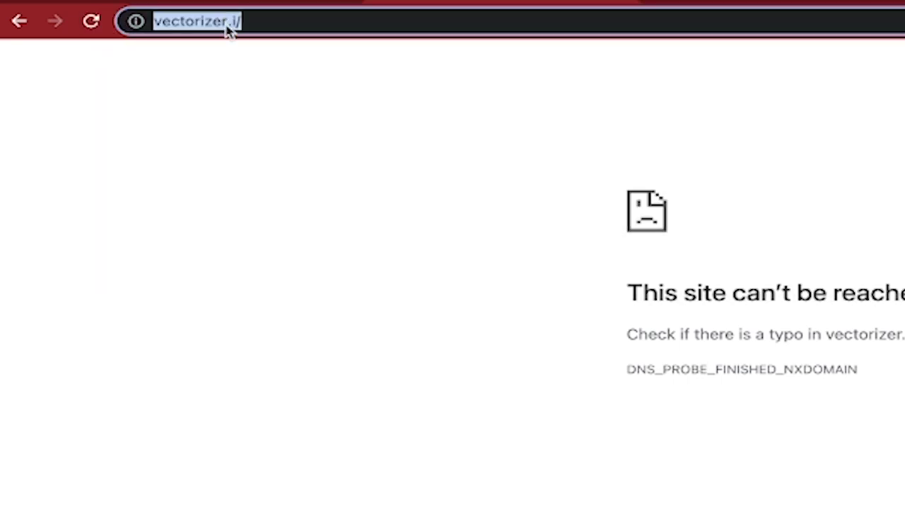
left_click(235, 26)
key("BackSpace")
key("BackSpace")
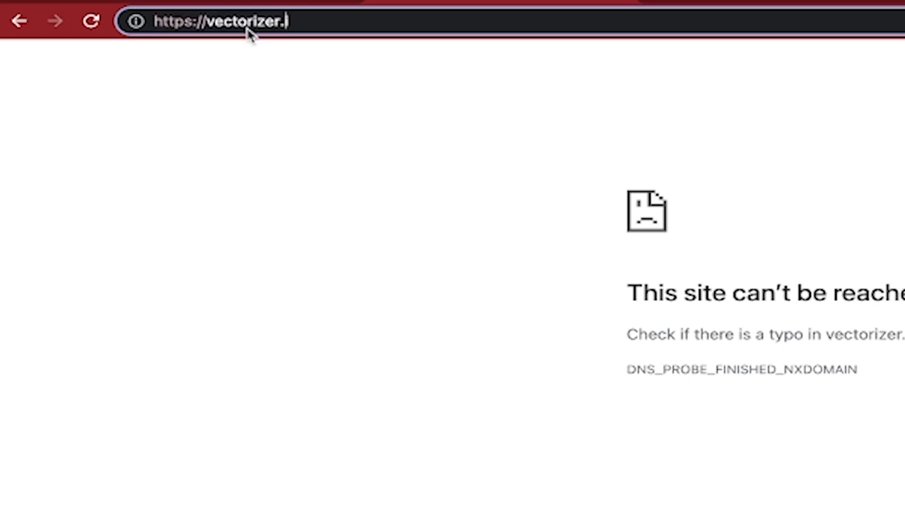
type("ai")
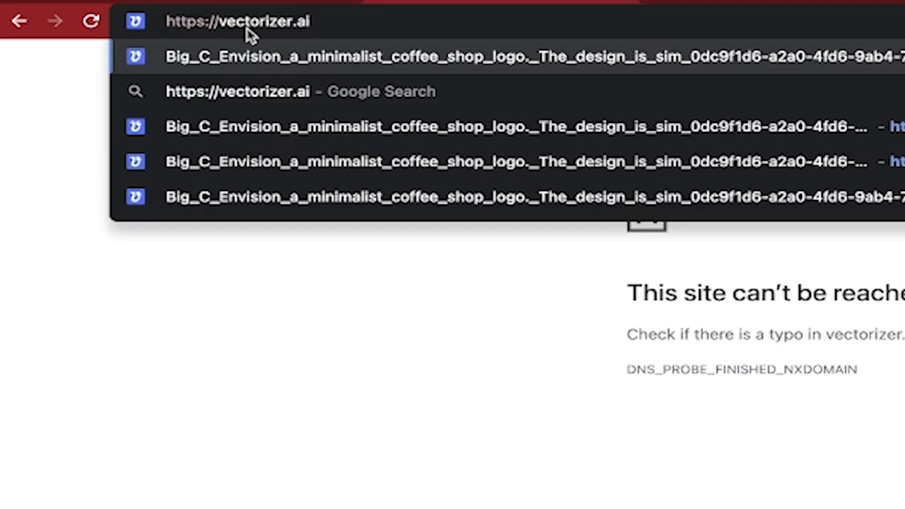
key("Return")
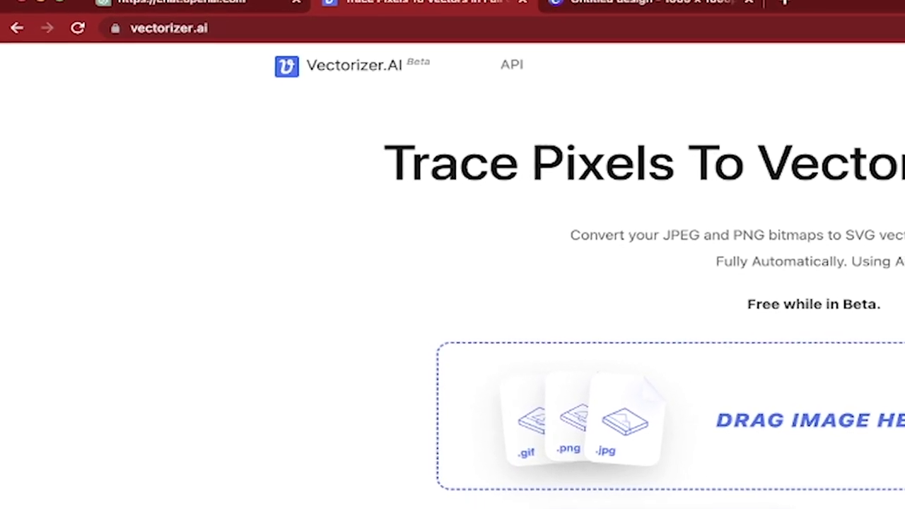
Step: Drop the dark coffee cup PNG from Pictures onto the Vectorizer.AI upload area
left_click(772, 464)
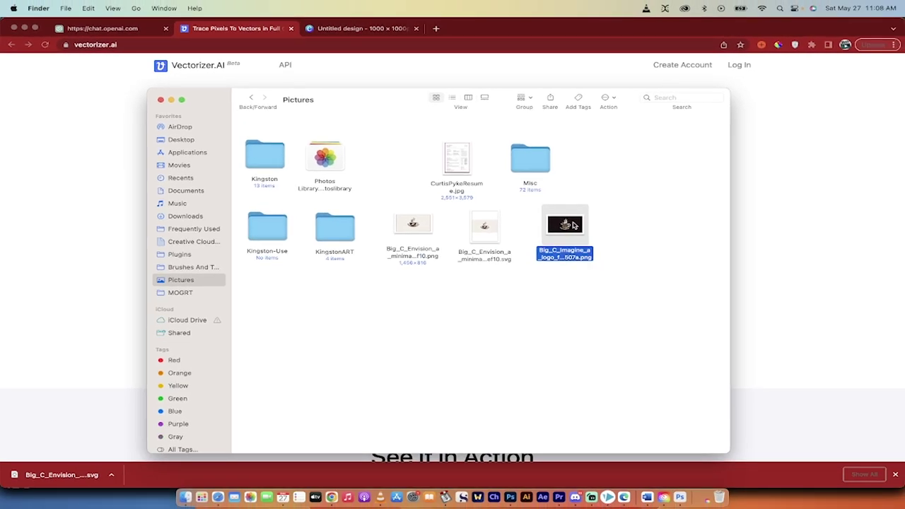
left_click_drag(574, 225, 461, 246)
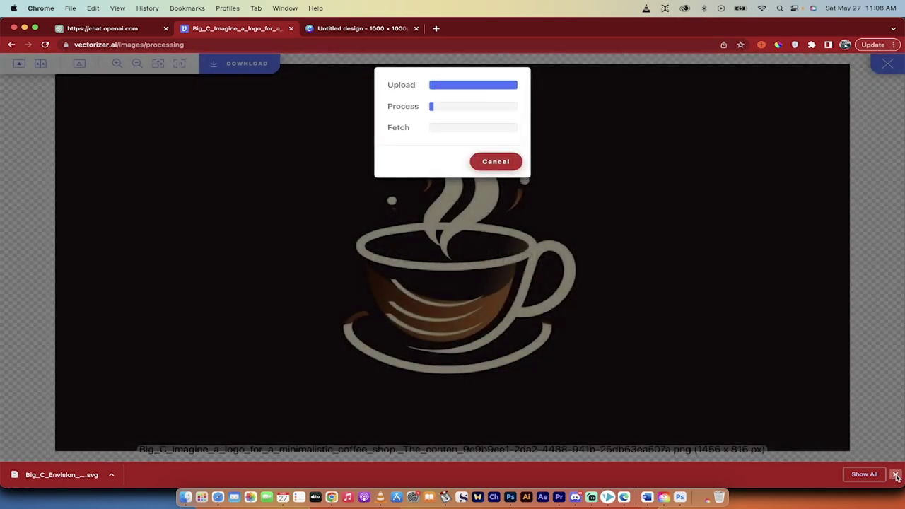
left_click(896, 477)
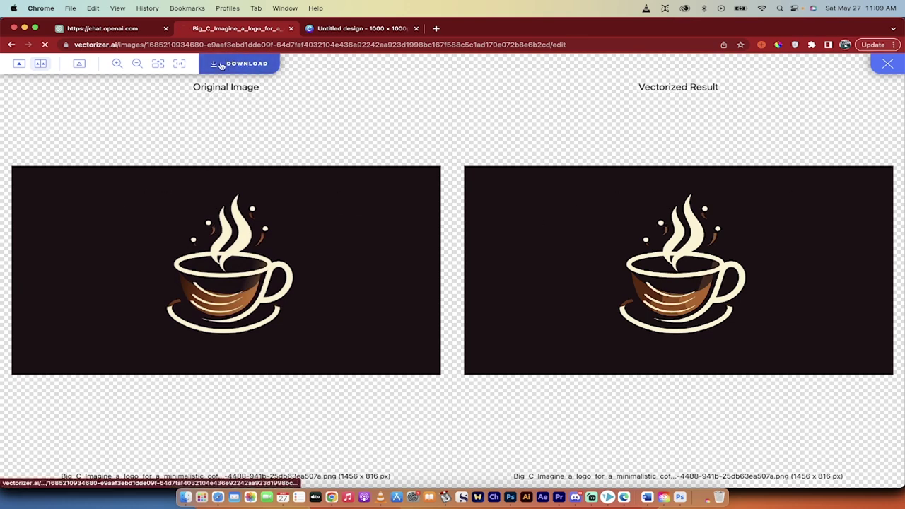
Step: Download the vectorized coffee cup logo as SVG with default settings
left_click(221, 64)
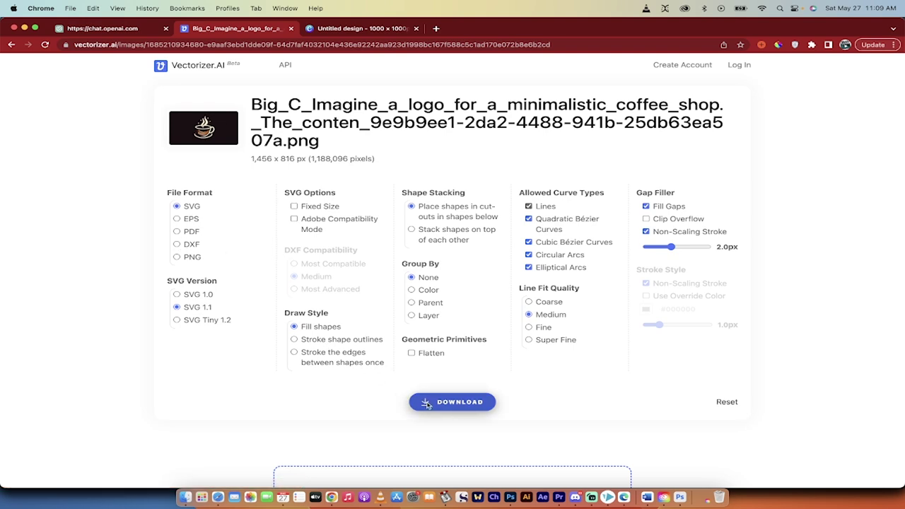
left_click(427, 405)
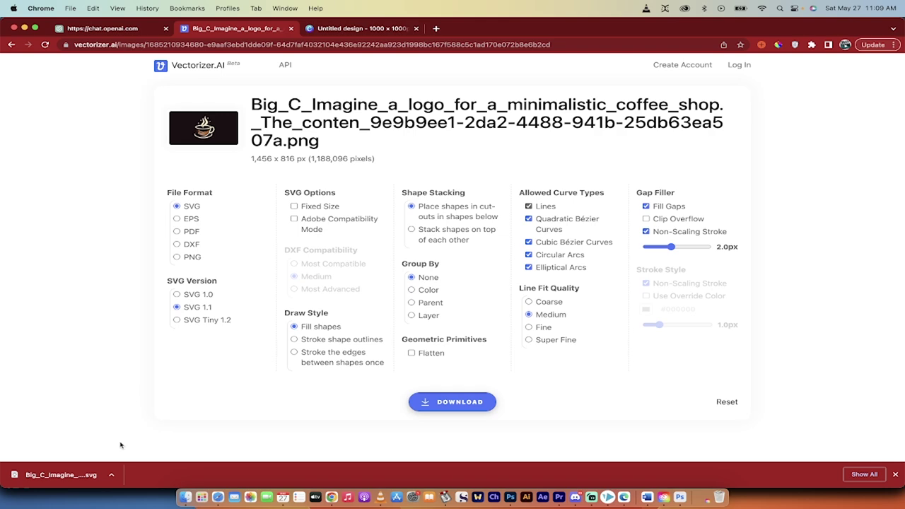
Step: Move the downloaded SVG from Downloads into Pictures beside the PNG, then return to Canva
left_click(113, 476)
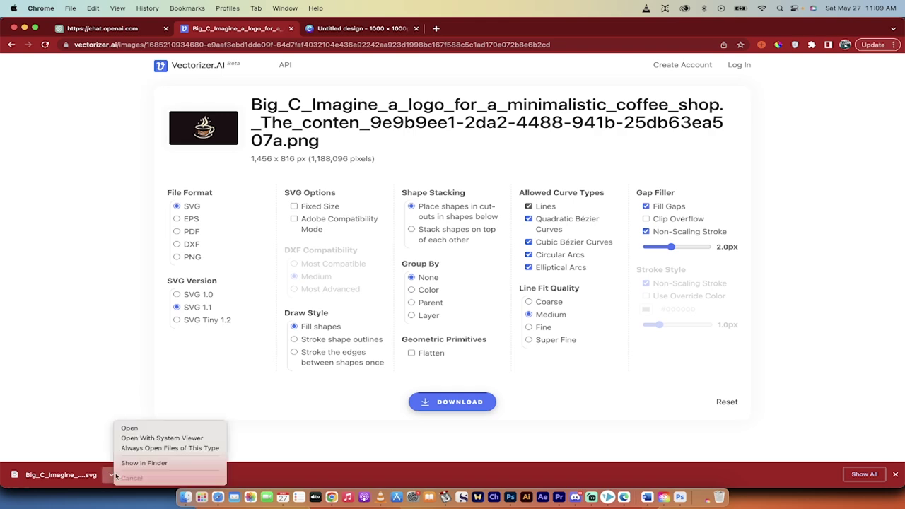
left_click(147, 460)
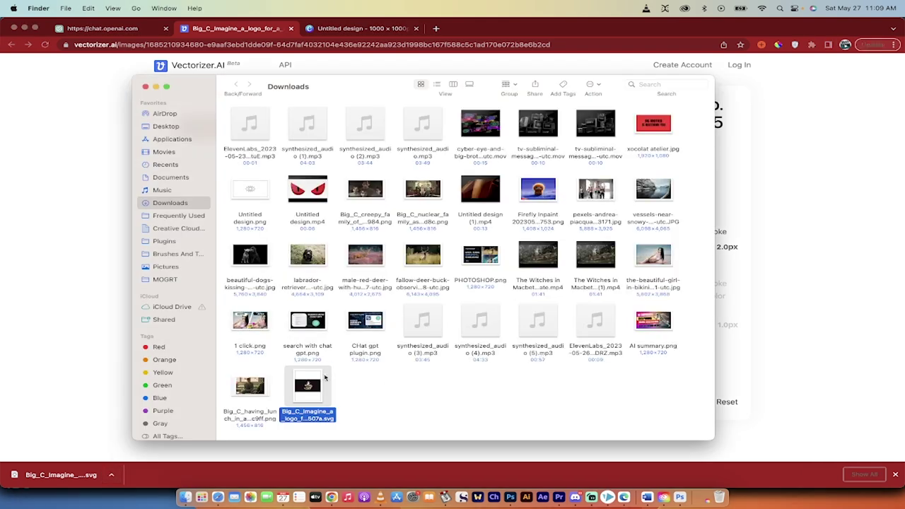
left_click_drag(311, 394, 186, 272)
left_click(186, 272)
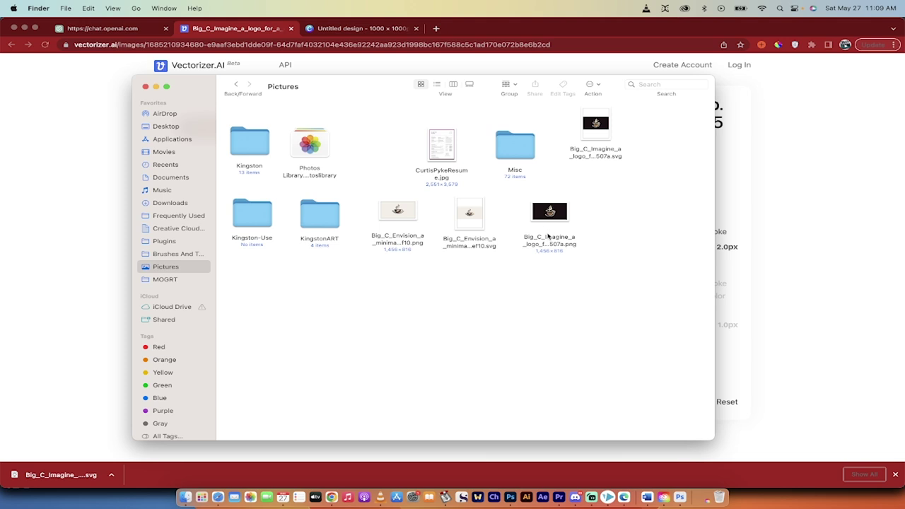
left_click_drag(596, 150, 624, 240)
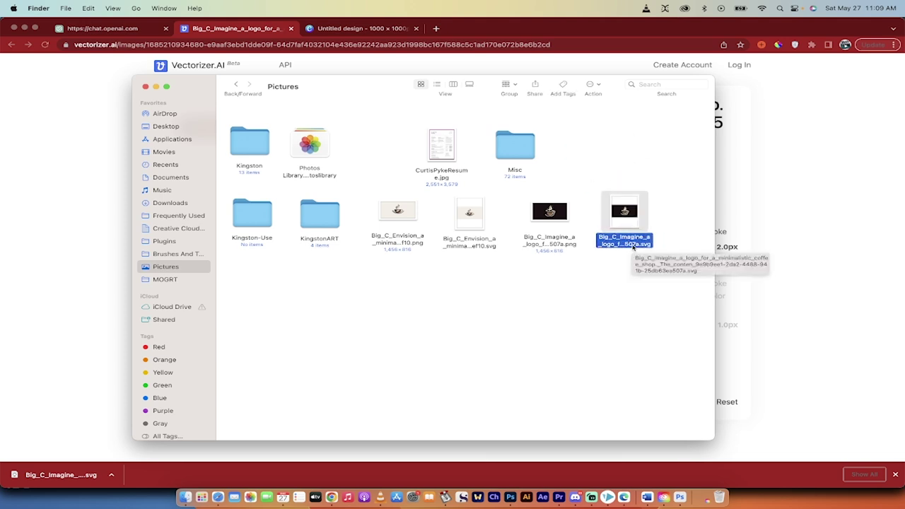
left_click(372, 30)
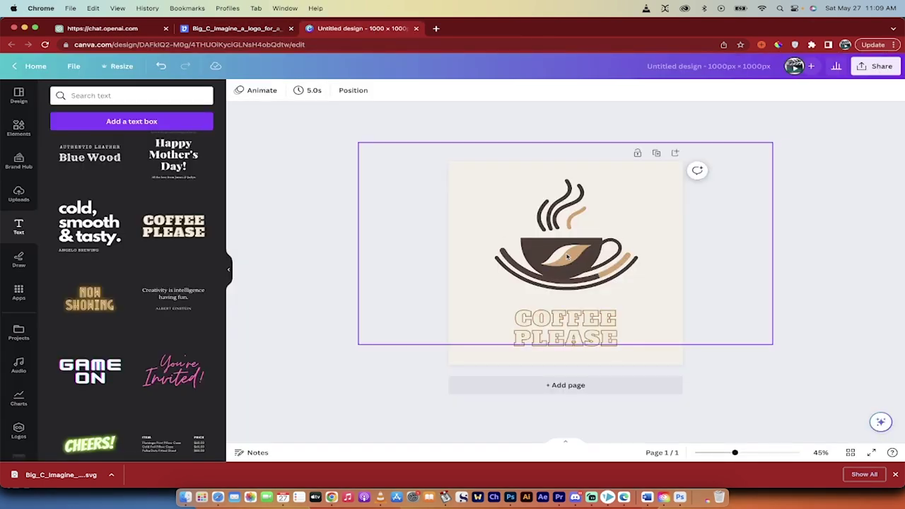
Step: From the Canva home page, start a custom-size blank design of 1000 × 1000 px
left_click(37, 66)
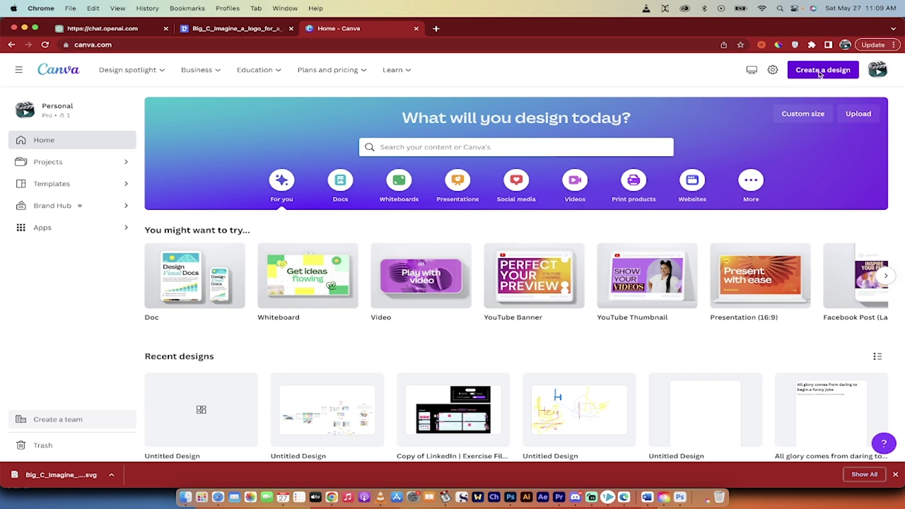
left_click(820, 72)
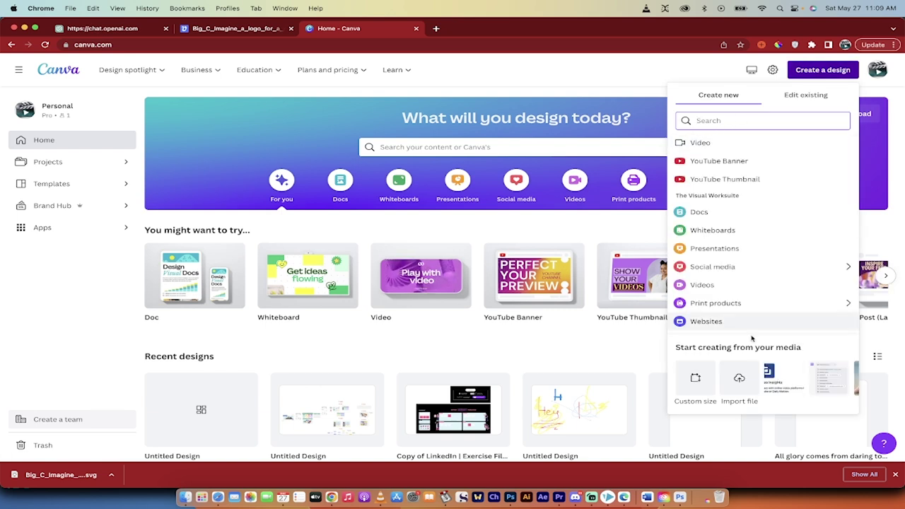
left_click(696, 379)
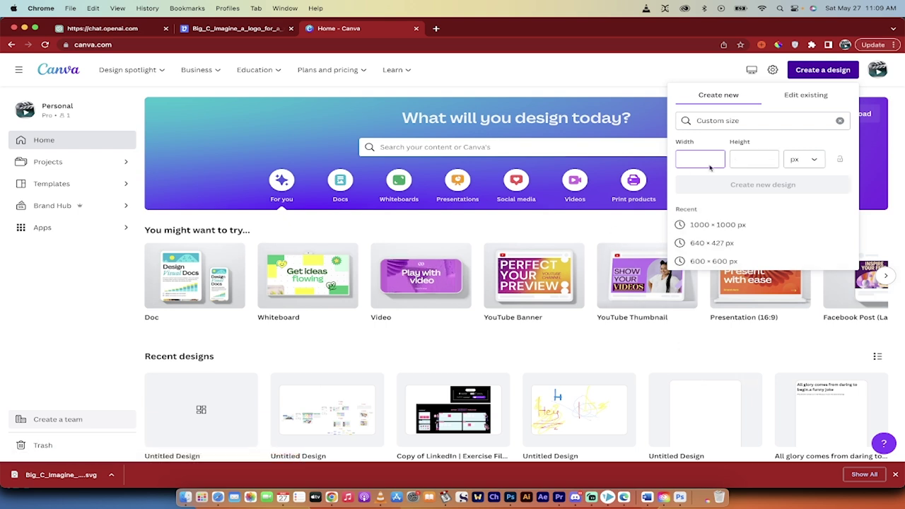
type("1000")
key("Tab")
type("100")
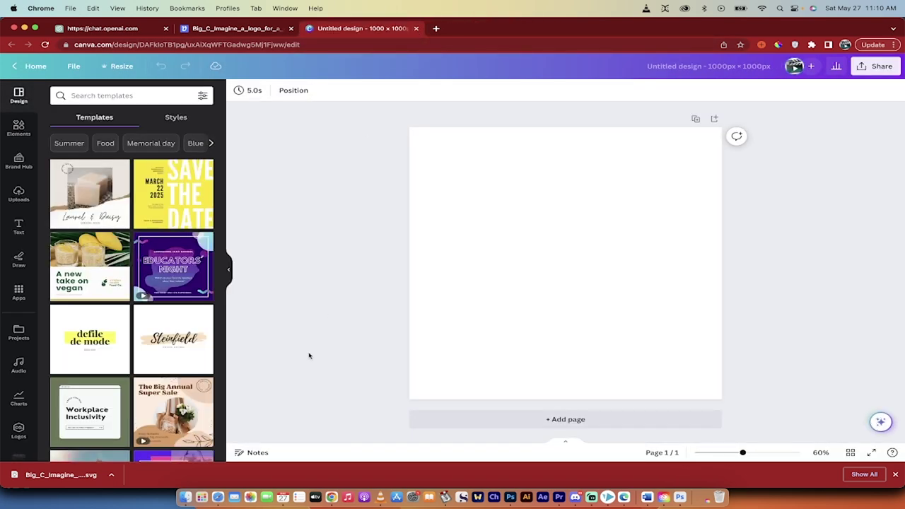
Step: Drop the vectorized coffee cup SVG onto the page, enlarge it to cover the square, and centre it
left_click(184, 499)
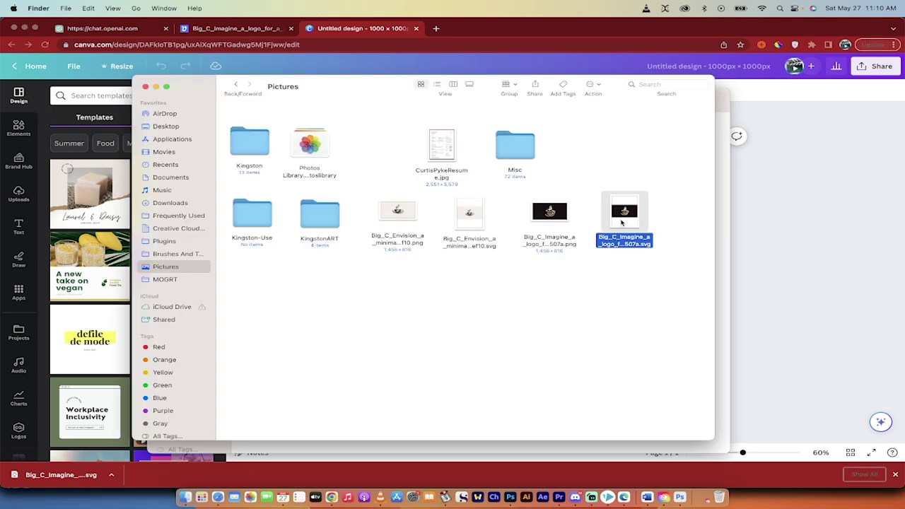
left_click_drag(622, 222, 571, 271)
left_click_drag(504, 231, 410, 185)
left_click_drag(628, 188, 757, 124)
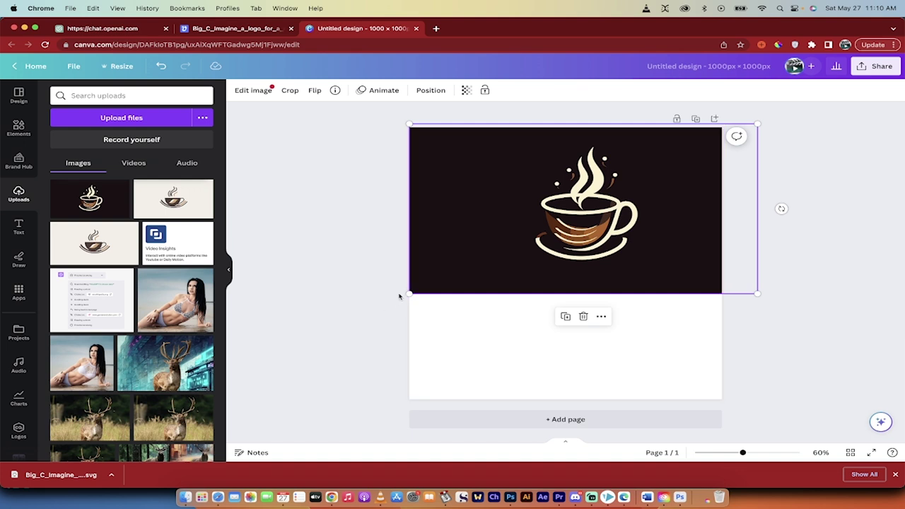
left_click_drag(409, 293, 269, 366)
left_click_drag(430, 282, 516, 258)
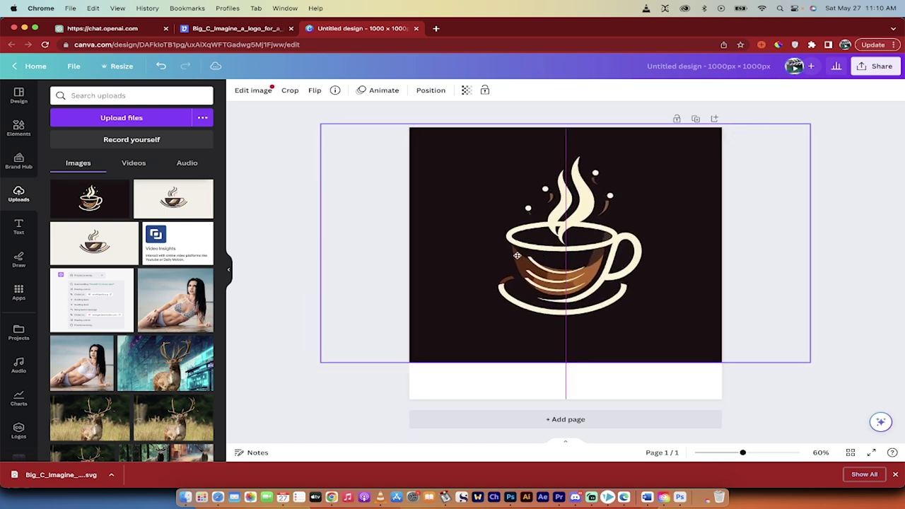
left_click_drag(589, 254, 589, 247)
left_click_drag(810, 356, 895, 398)
left_click_drag(646, 276, 600, 274)
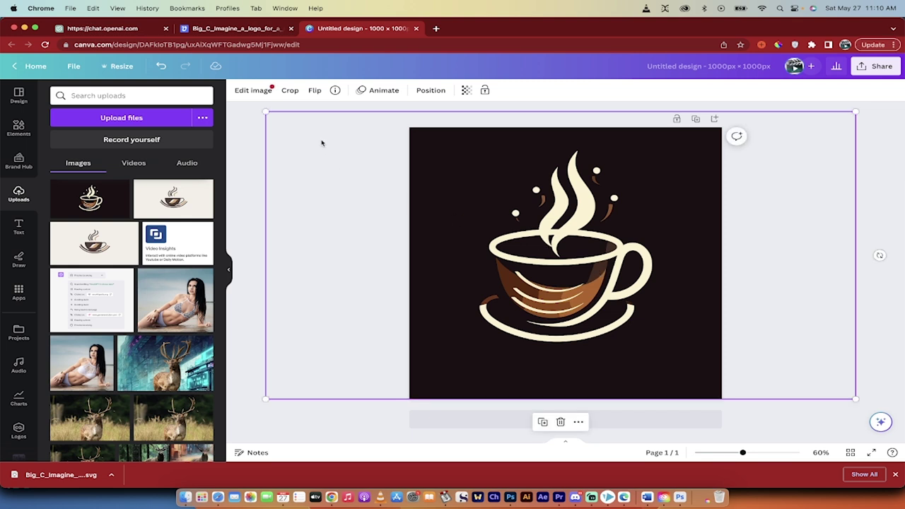
left_click(253, 128)
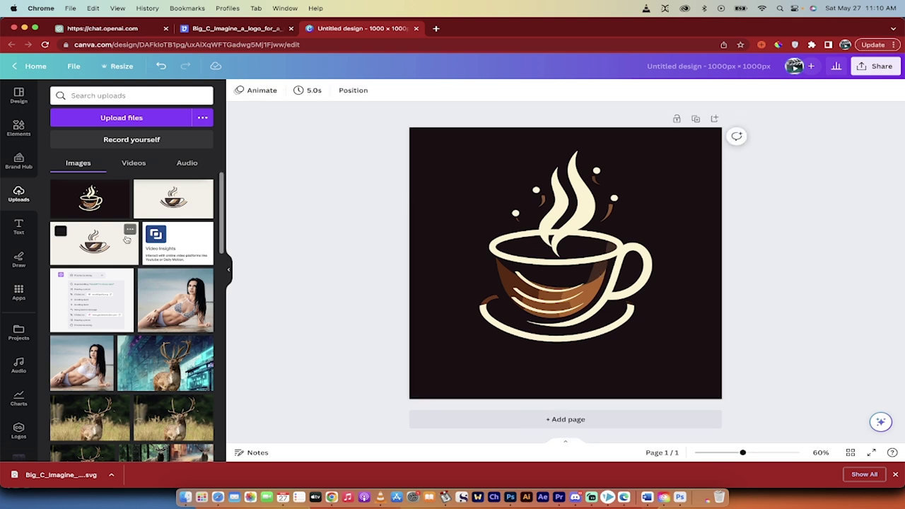
Step: Add the COFFEE PLEASE text style, shrink it to half size, and place it below the cup
left_click(19, 227)
scroll(121, 305, "down", 1)
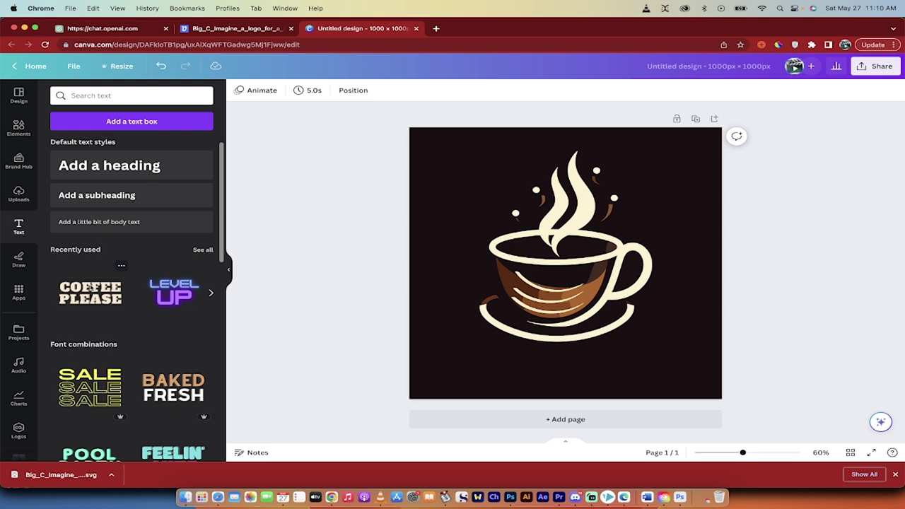
left_click(91, 288)
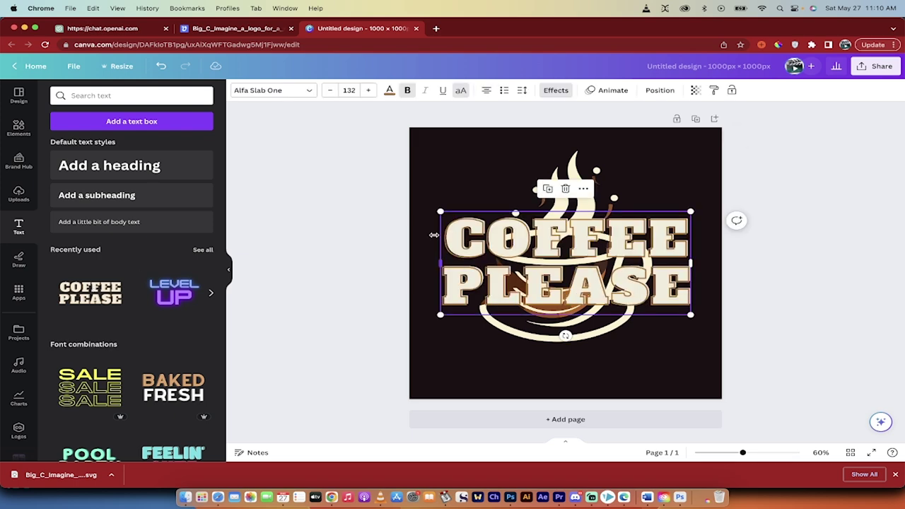
left_click_drag(437, 211, 564, 264)
left_click_drag(617, 297, 552, 381)
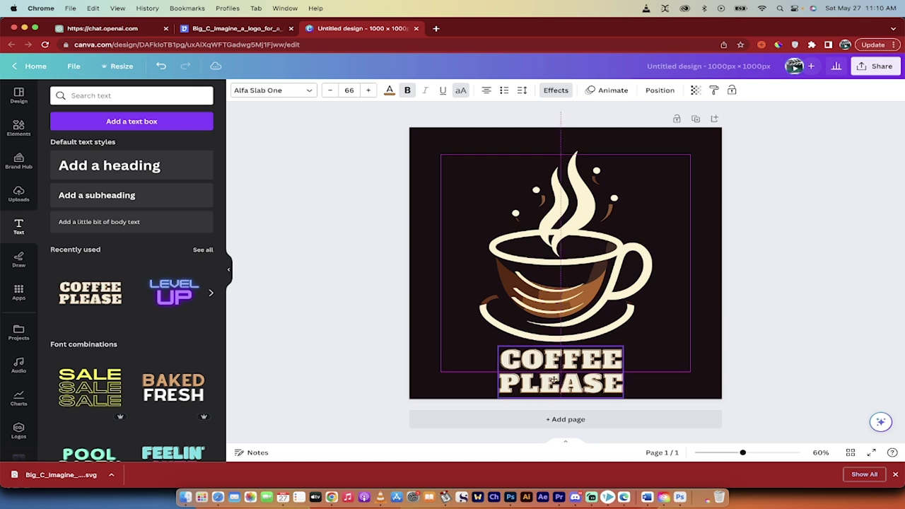
Step: Shrink the cup image and recentre it on the page above the text
left_click(568, 290)
left_click_drag(563, 254, 563, 237)
left_click_drag(264, 390, 318, 345)
left_click_drag(557, 232, 517, 239)
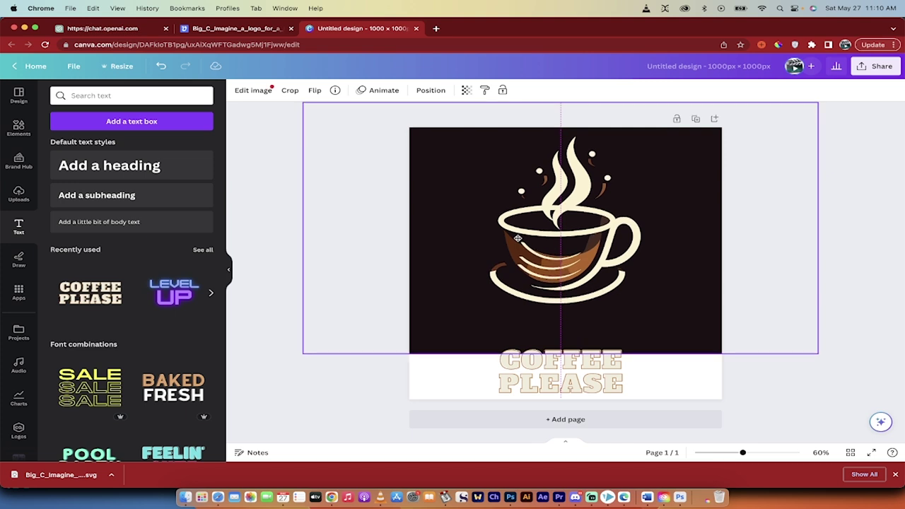
left_click(517, 380)
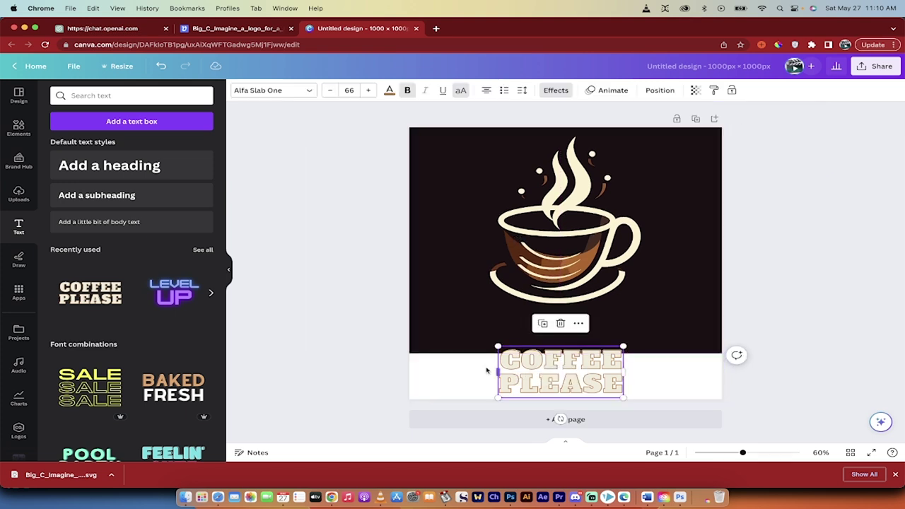
Step: Set the page background to the logo's dark #1C1114 with the eyedropper and nudge COFFEE PLEASE upward
left_click(428, 380)
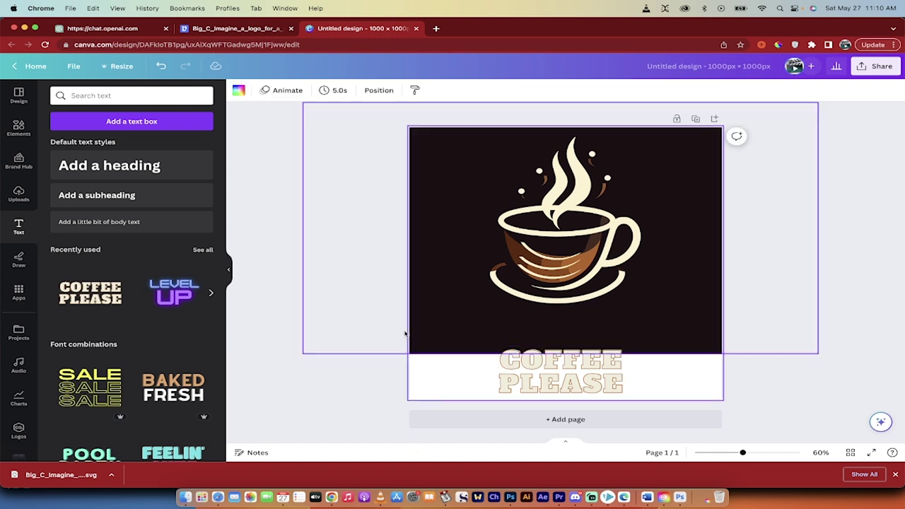
left_click(240, 91)
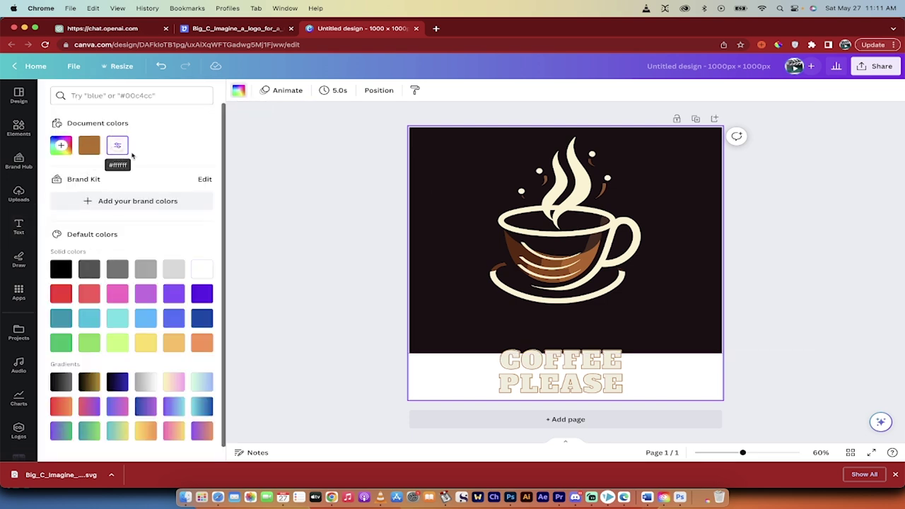
left_click(62, 146)
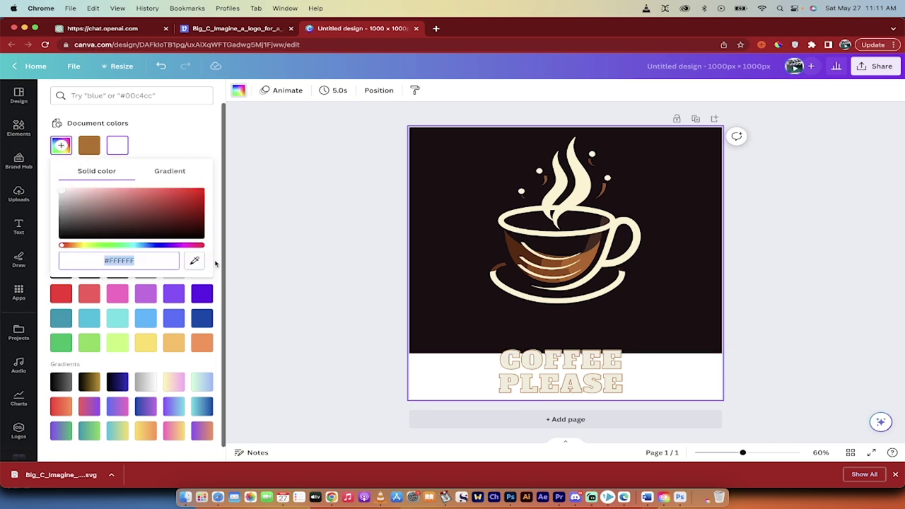
left_click(194, 261)
left_click(465, 251)
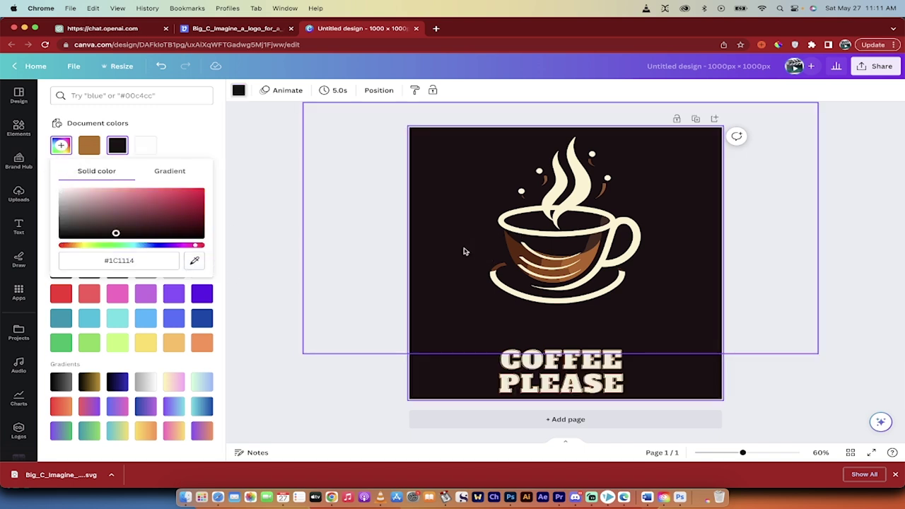
left_click(290, 173)
left_click_drag(558, 371, 559, 353)
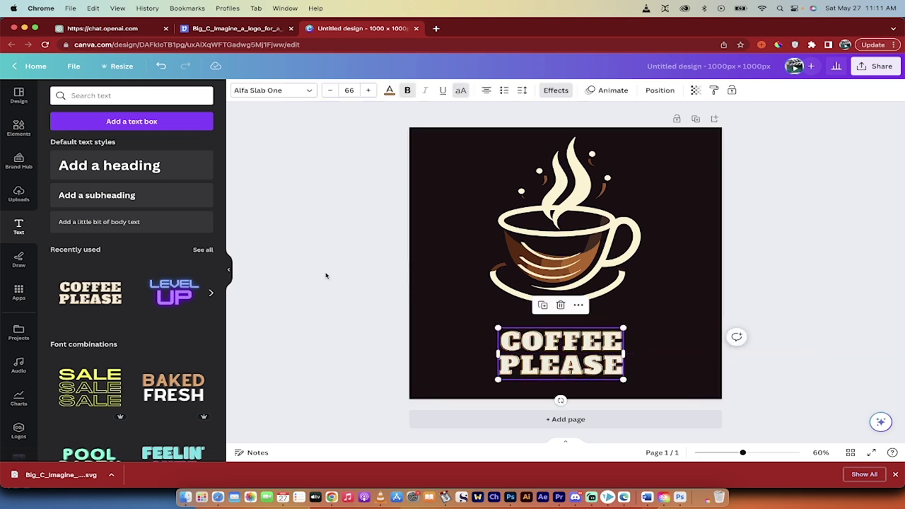
left_click(302, 279)
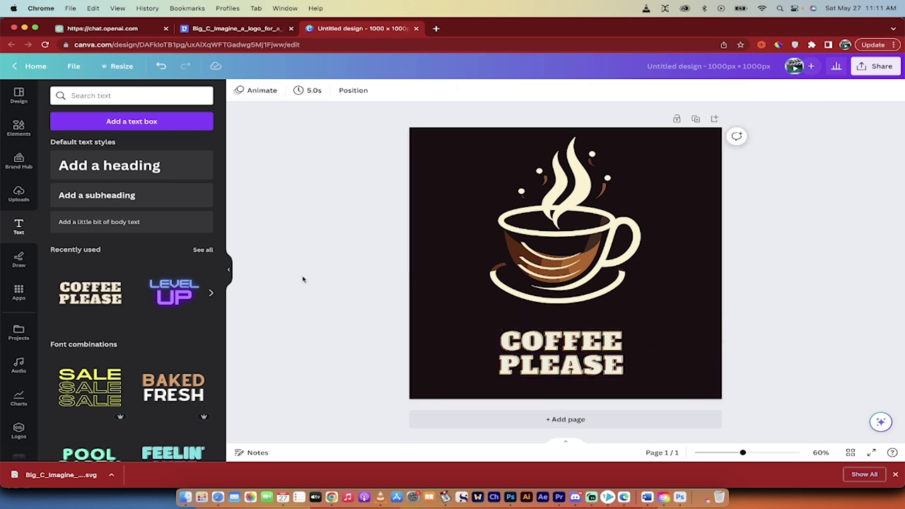